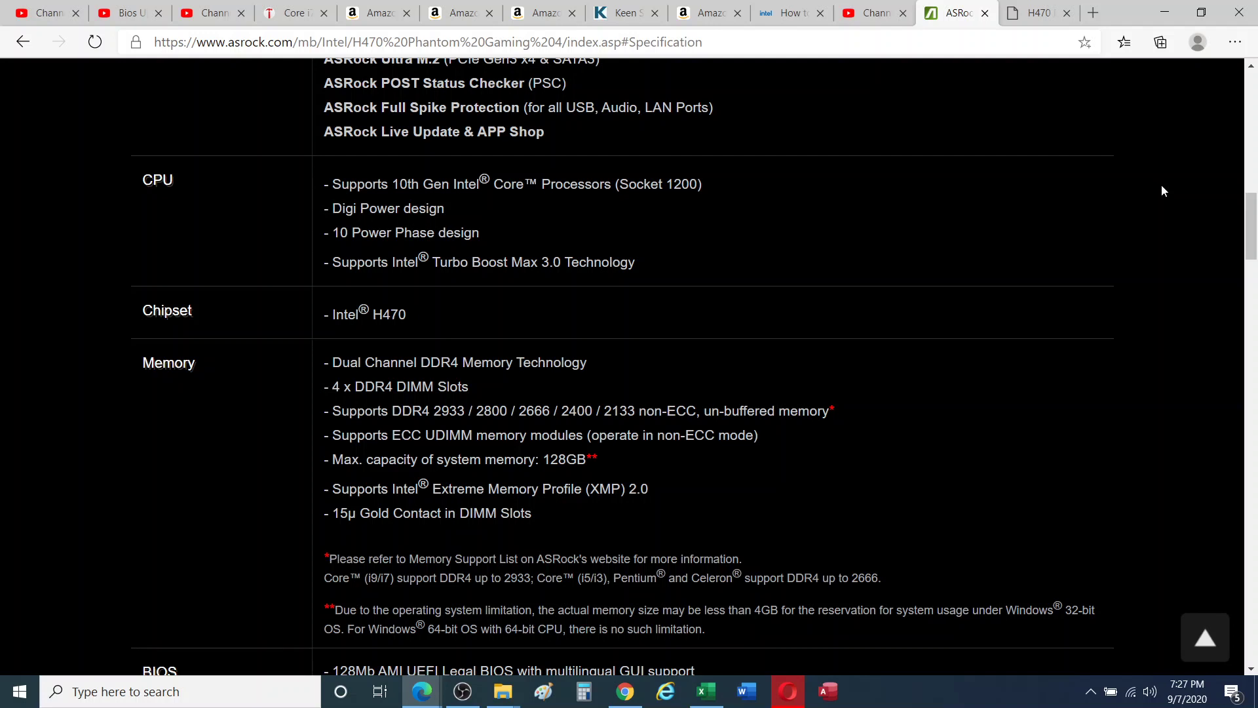
# Restart Windows 10 into the ASRock UEFI and open OC Tweaker in Advanced Mode (F6)
pyautogui.scroll(3, 1162, 186)
pyautogui.scroll(3, 1161, 186)
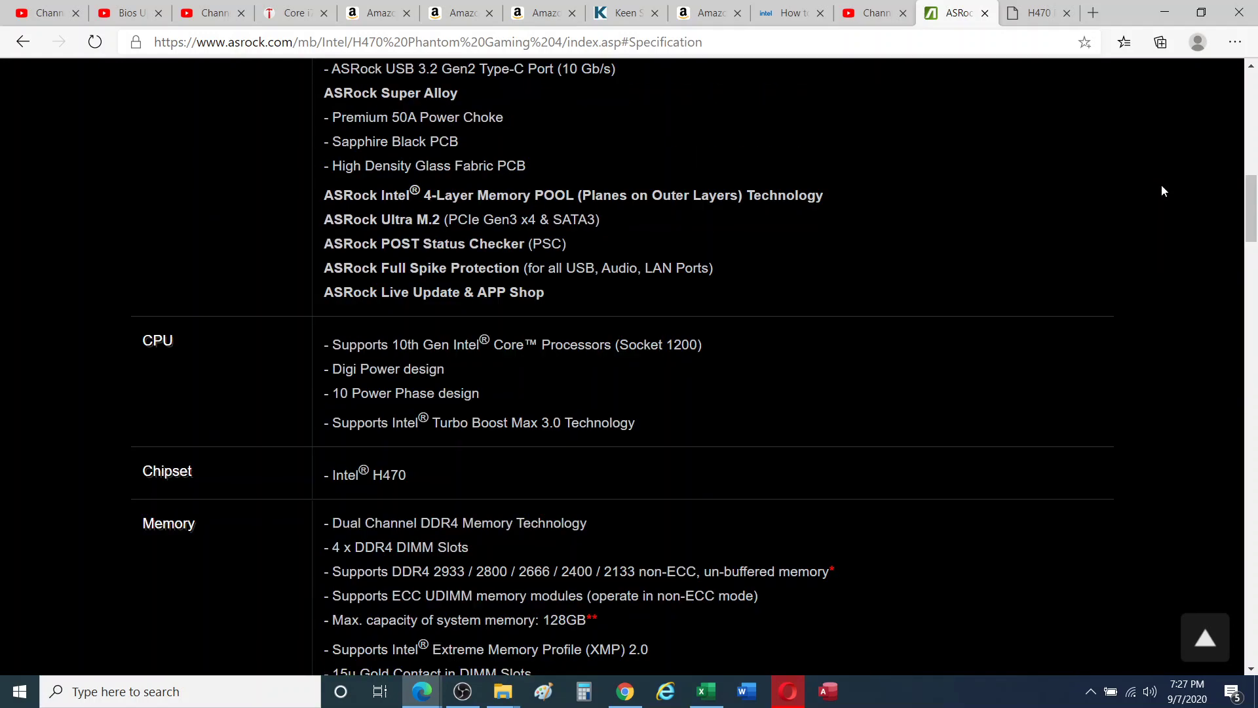
pyautogui.scroll(10, 1161, 186)
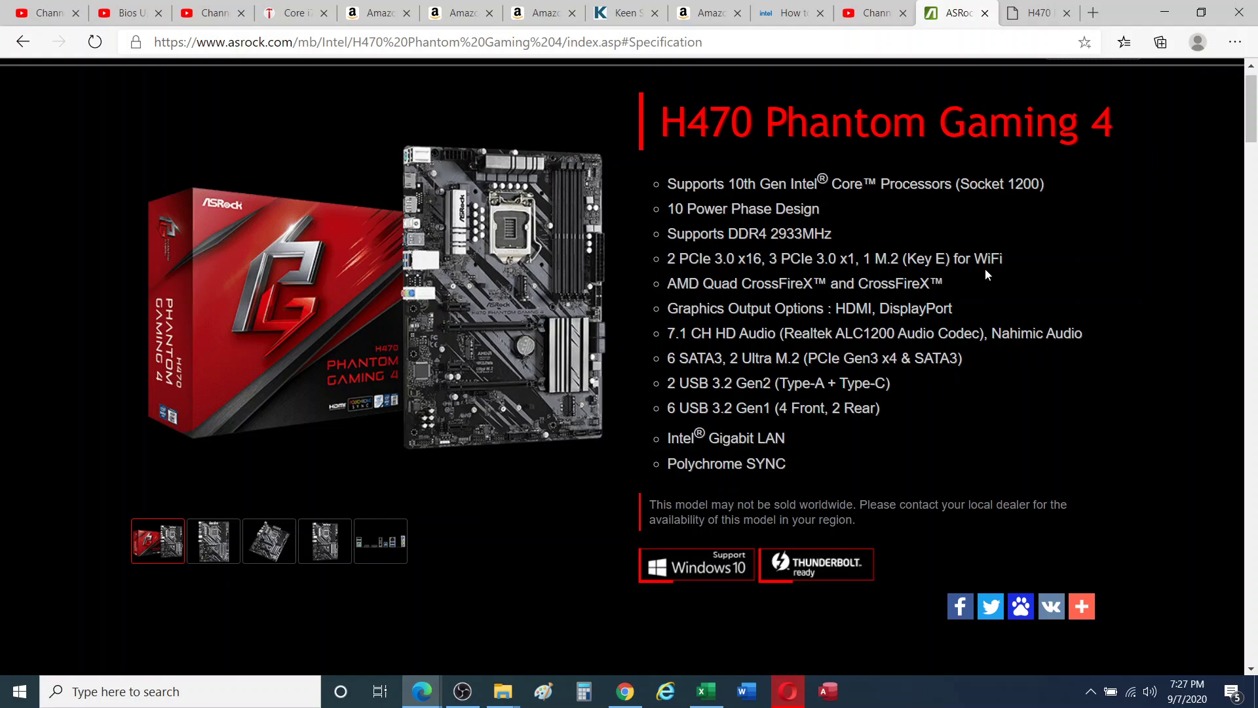
pyautogui.scroll(-1, 985, 271)
pyautogui.scroll(-1, 986, 271)
pyautogui.scroll(-2, 986, 270)
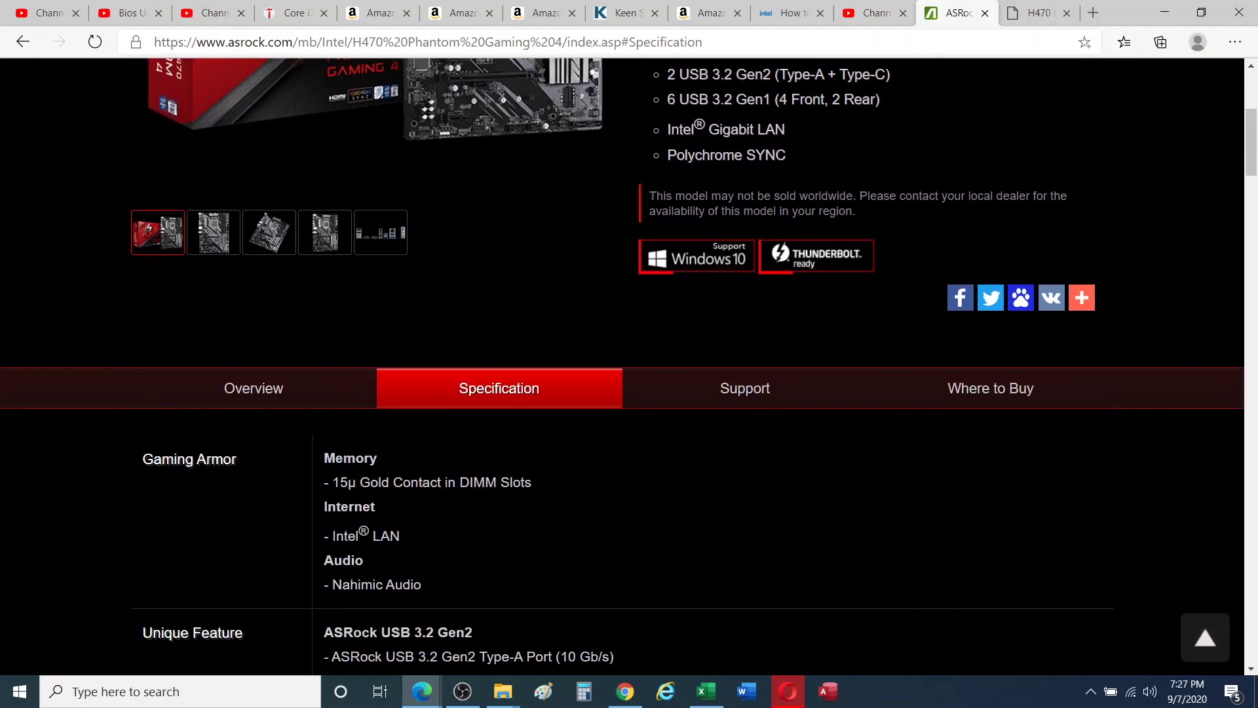
pyautogui.scroll(-2, 986, 270)
pyautogui.scroll(-2, 988, 273)
pyautogui.scroll(-1, 987, 274)
pyautogui.scroll(-1, 987, 274)
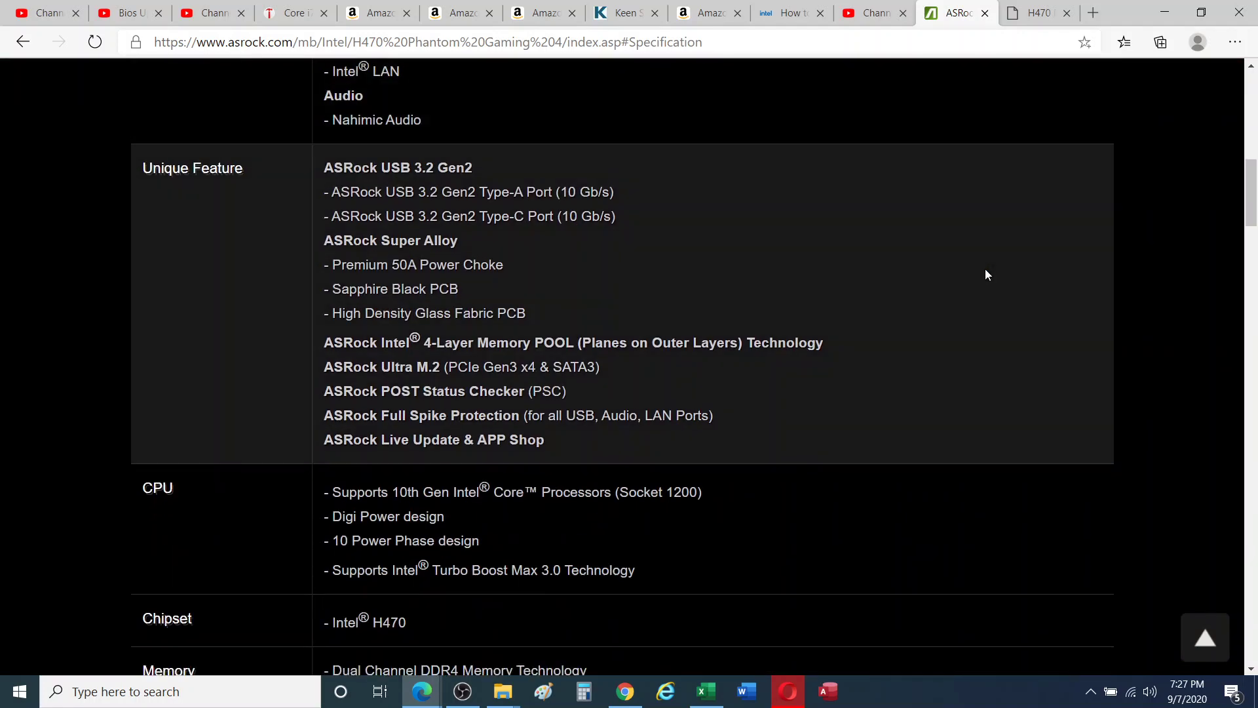
pyautogui.scroll(-1, 988, 274)
pyautogui.scroll(-1, 986, 272)
pyautogui.scroll(-1, 986, 271)
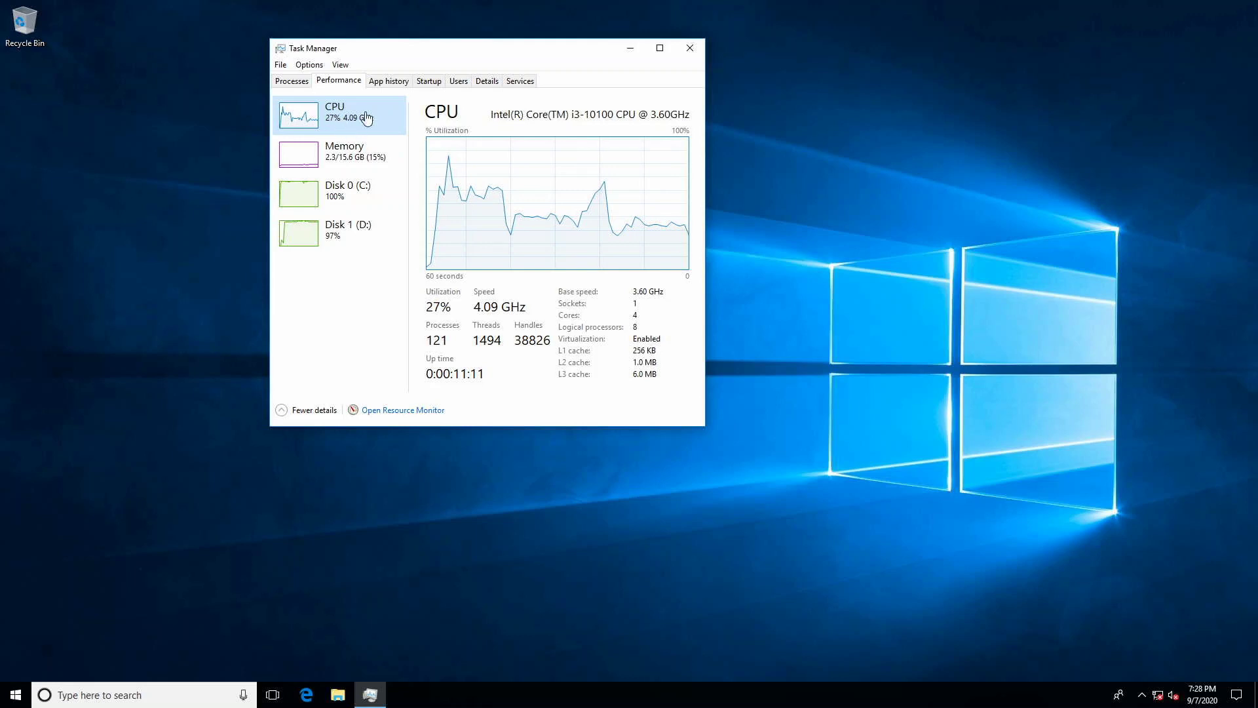
pyautogui.click(46, 505)
pyautogui.click(16, 694)
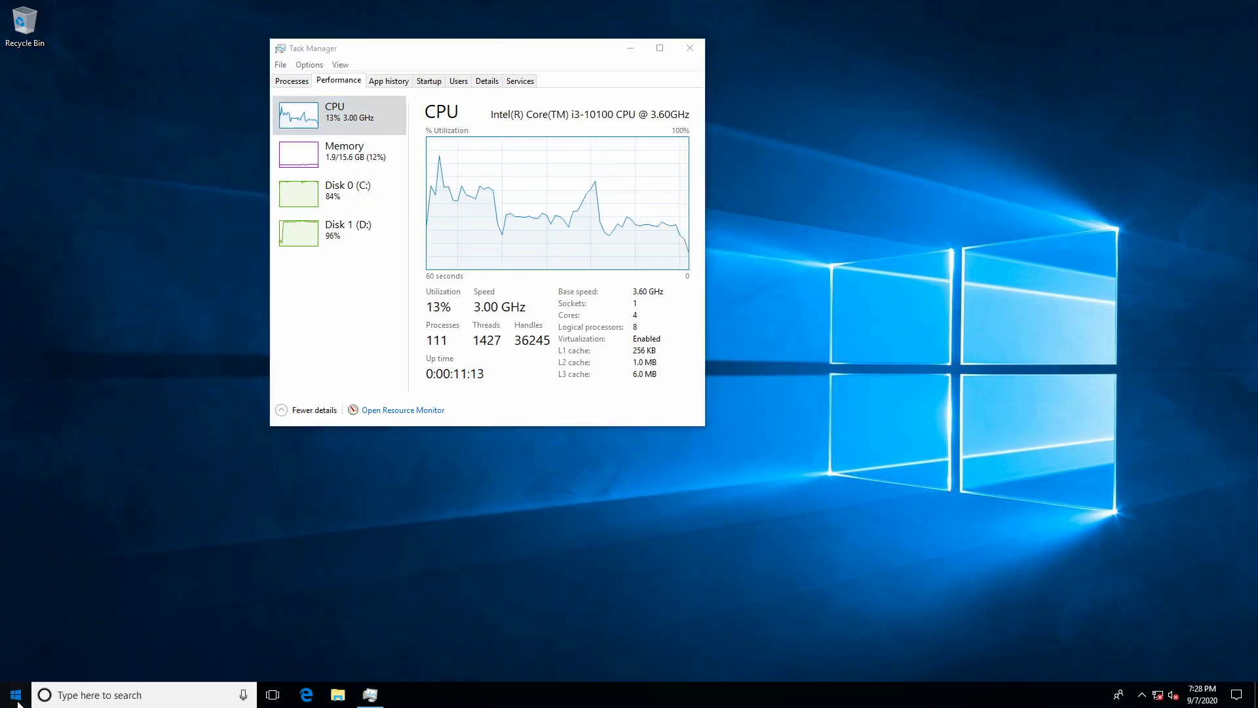
pyautogui.click(16, 666)
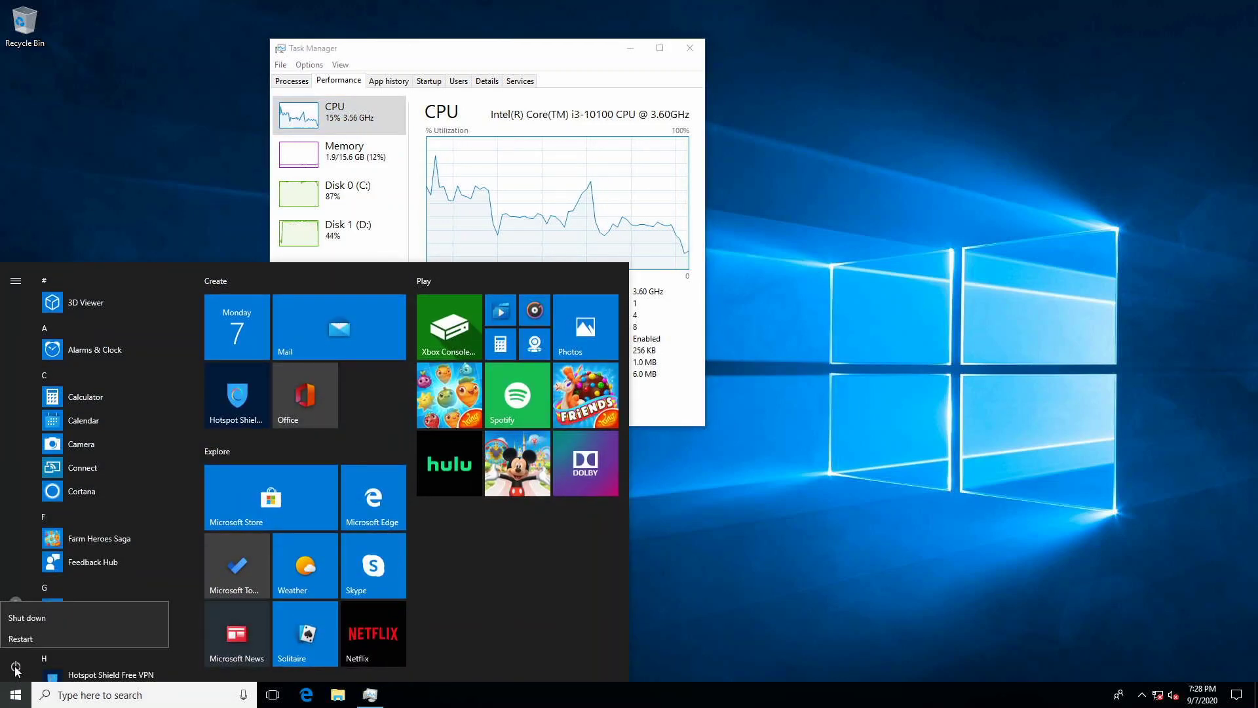
pyautogui.click(61, 634)
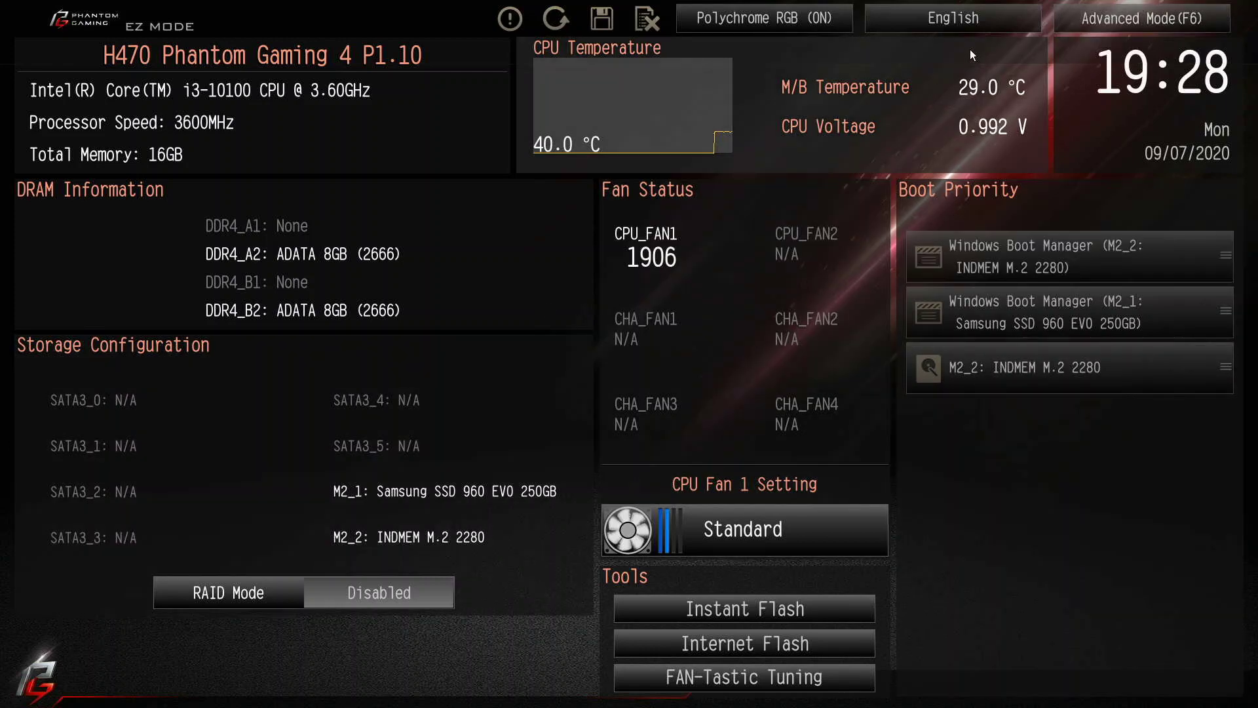
pyautogui.click(1166, 17)
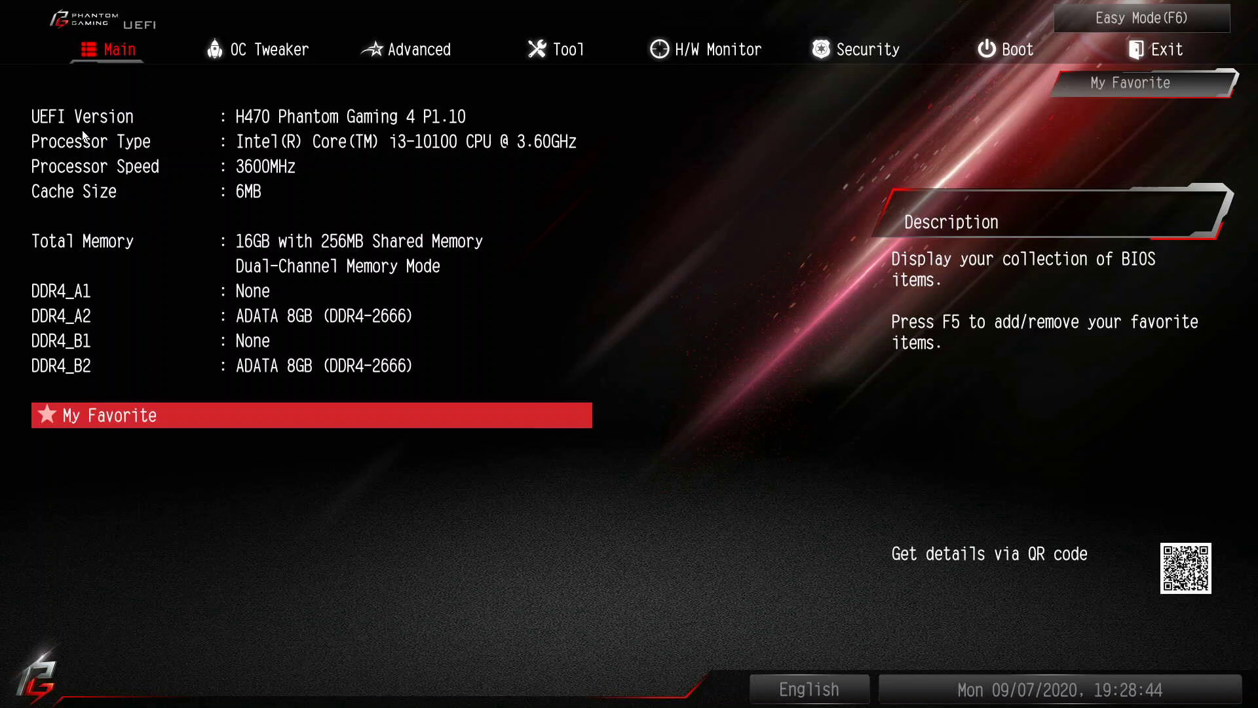
pyautogui.click(292, 54)
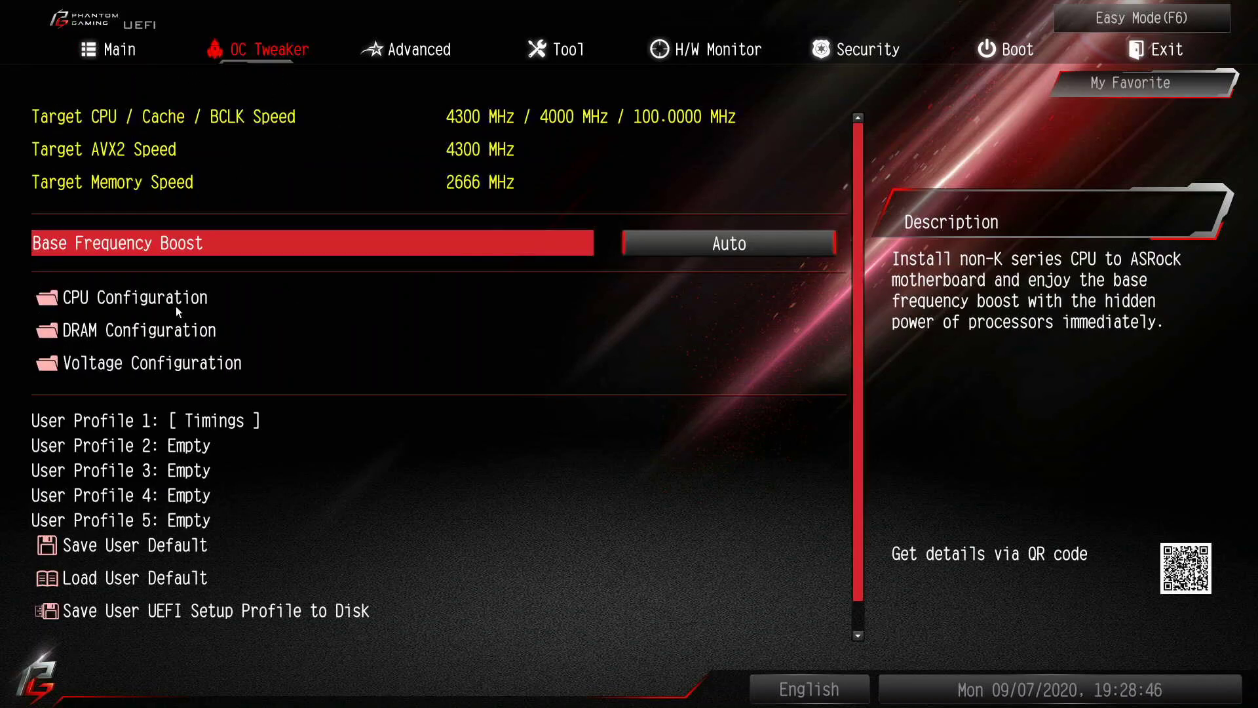
# In DRAM Configuration, leave DRAM Frequency on Auto, running DDR4-2666 at 16-20-38
pyautogui.doubleClick(146, 331)
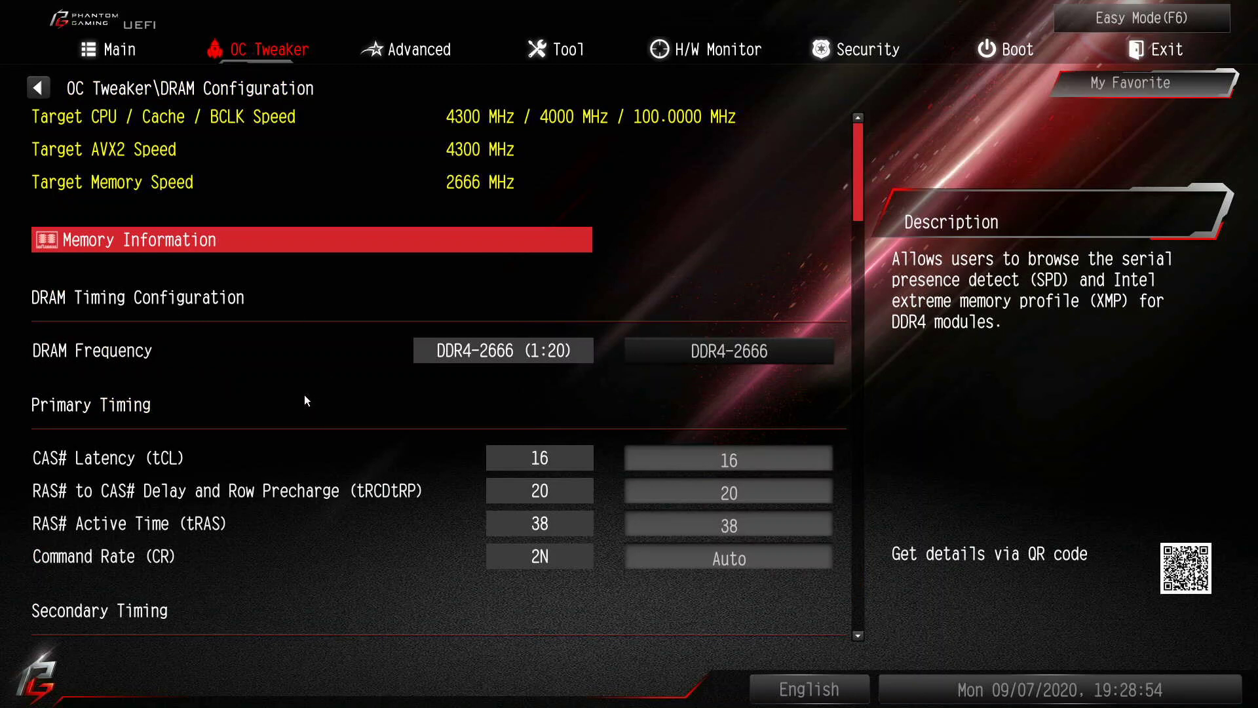
pyautogui.click(583, 351)
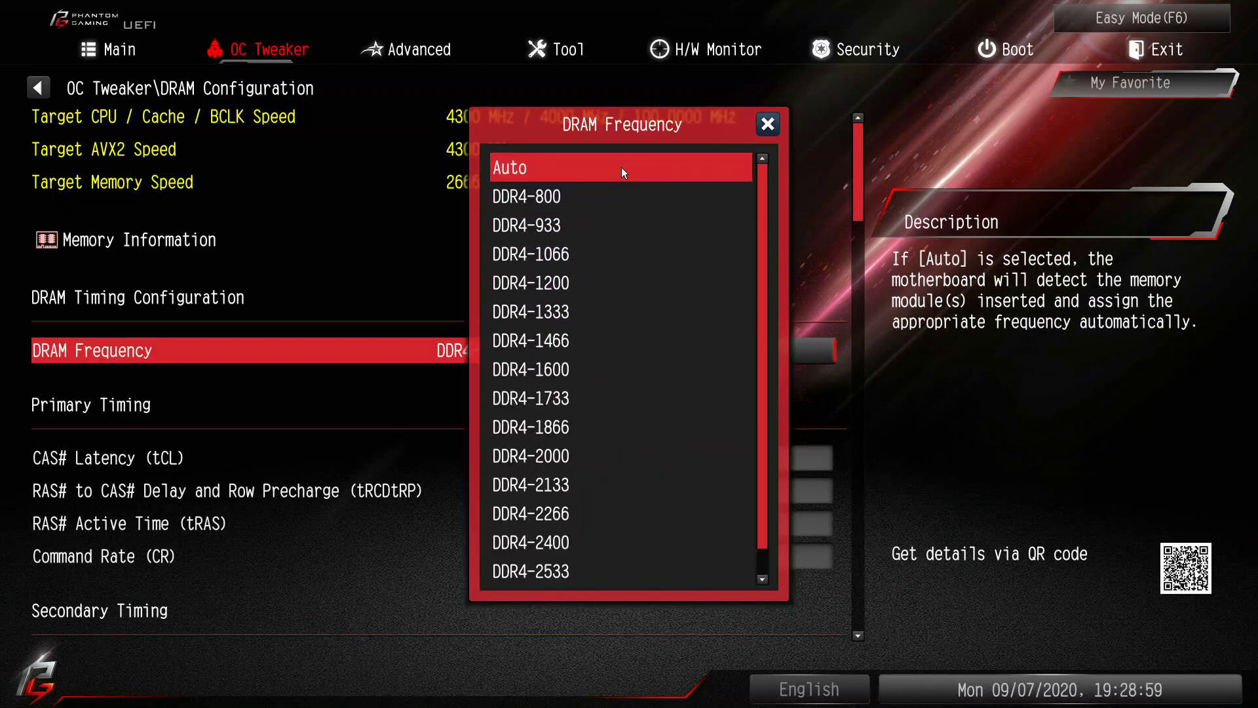
pyautogui.click(621, 168)
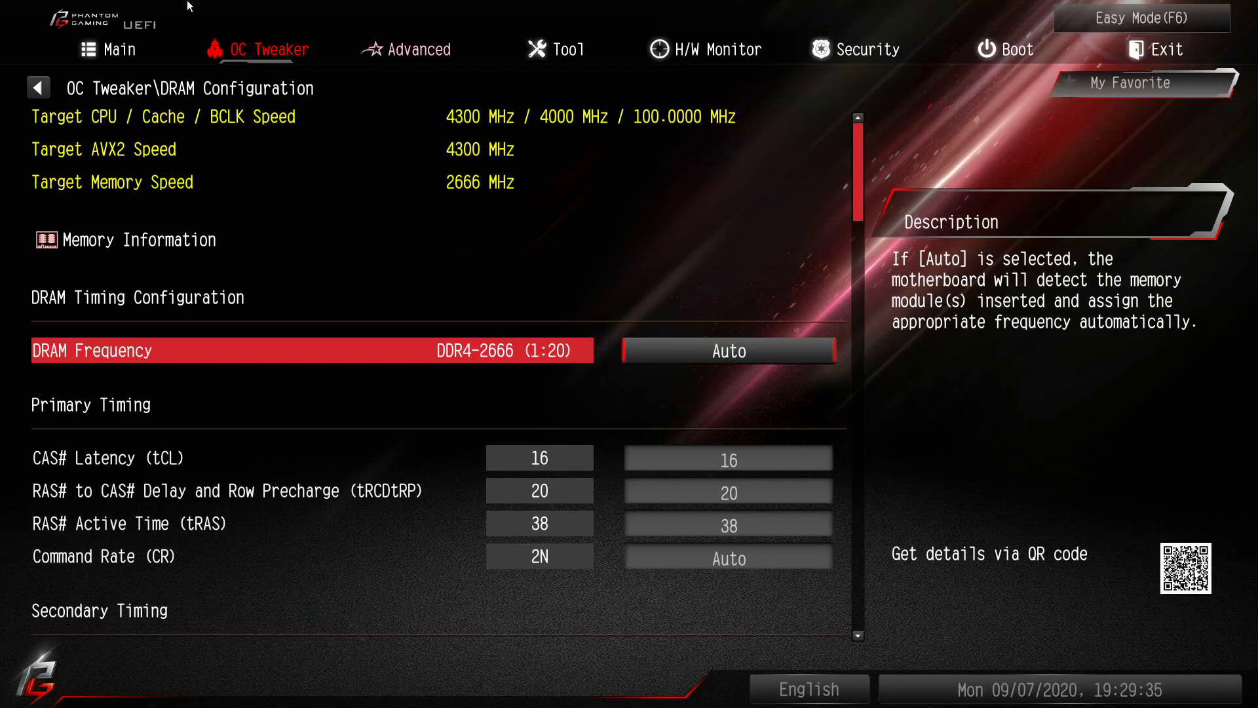
# Return to the Main page showing two ADATA 8GB DDR4-2666 modules in A2 and B2
pyautogui.click(115, 51)
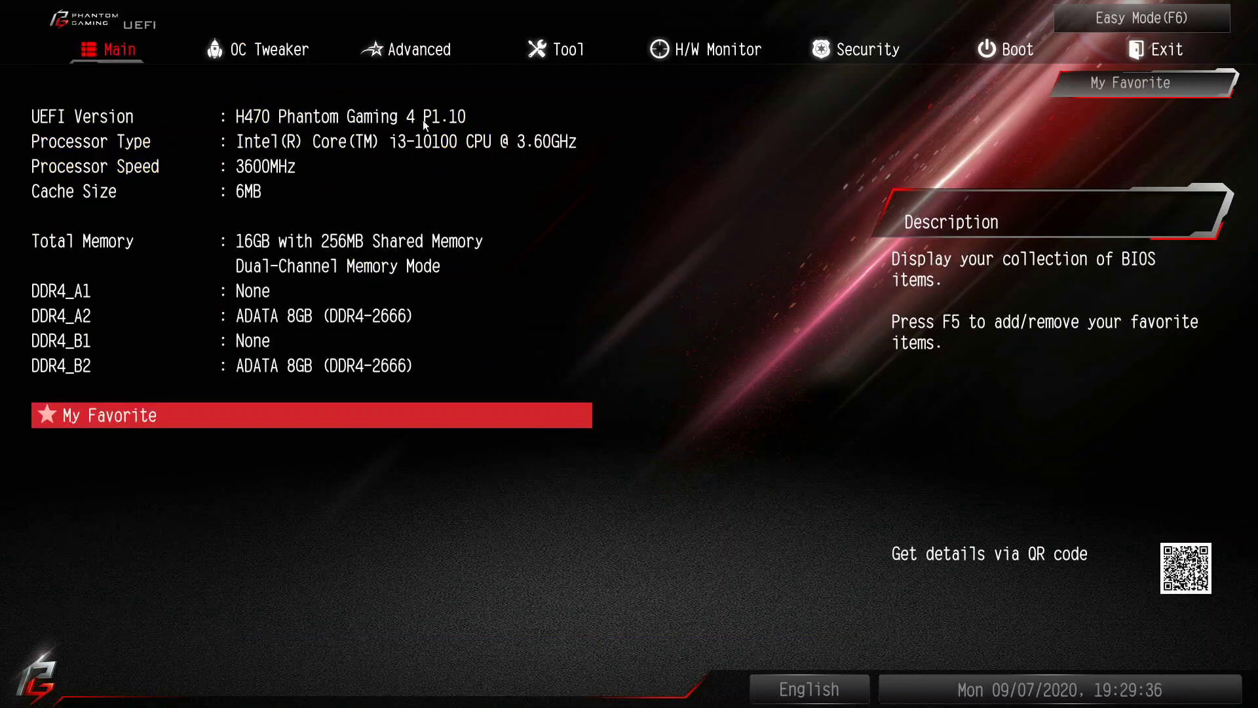